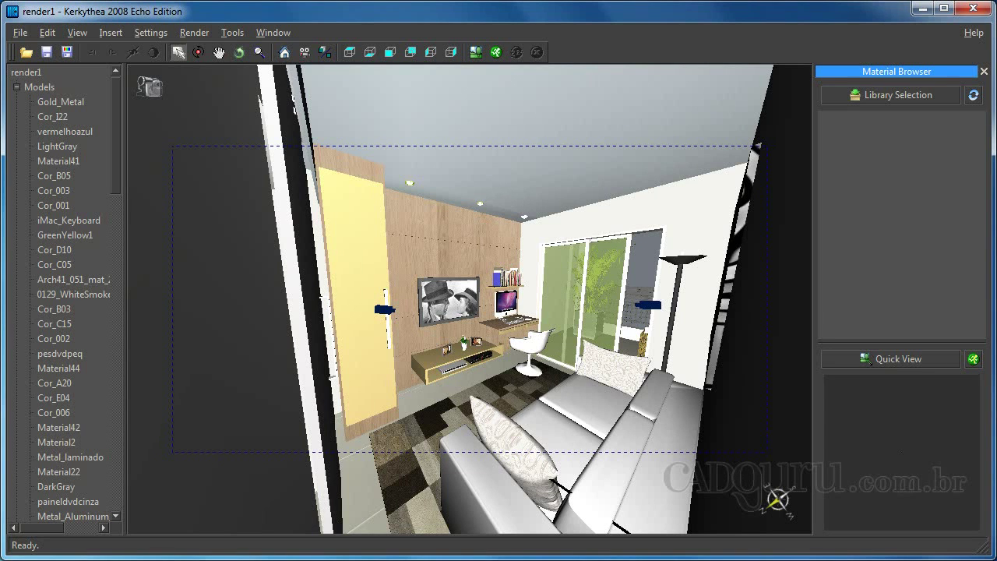
# - Select the wood wall panel in the scene and open its material, Material22, for editing
pyautogui.click(666, 366)
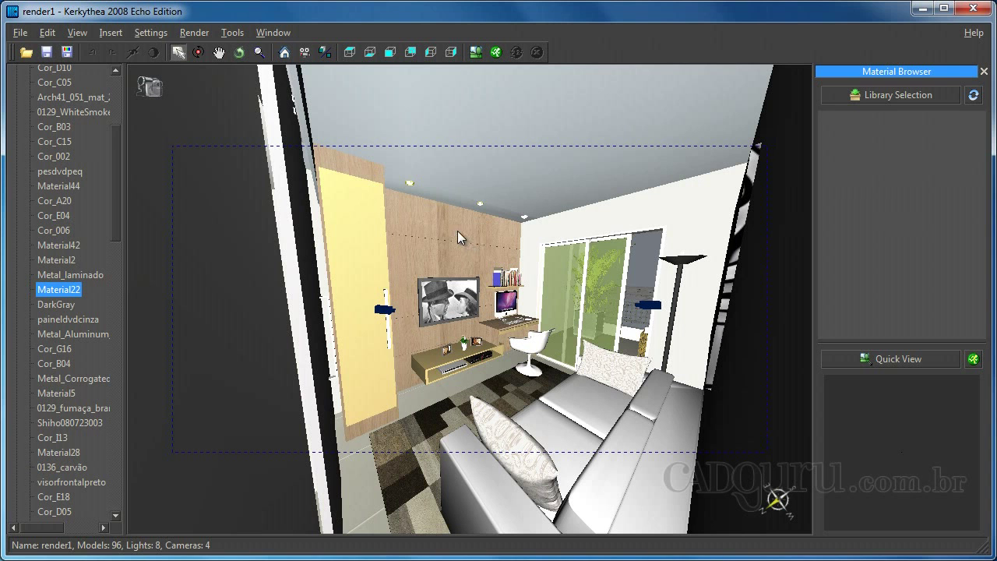
pyautogui.click(180, 57)
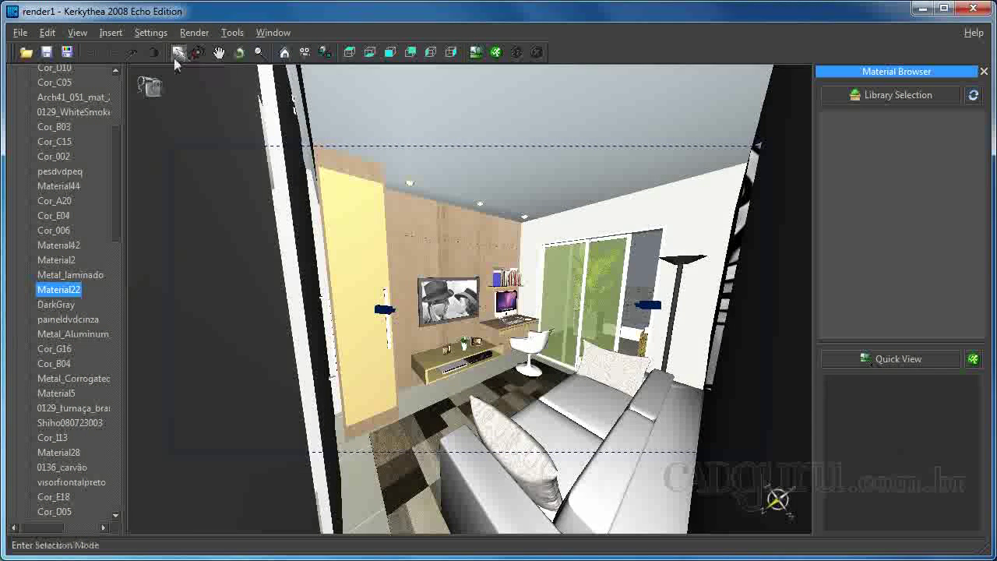
pyautogui.click(455, 236)
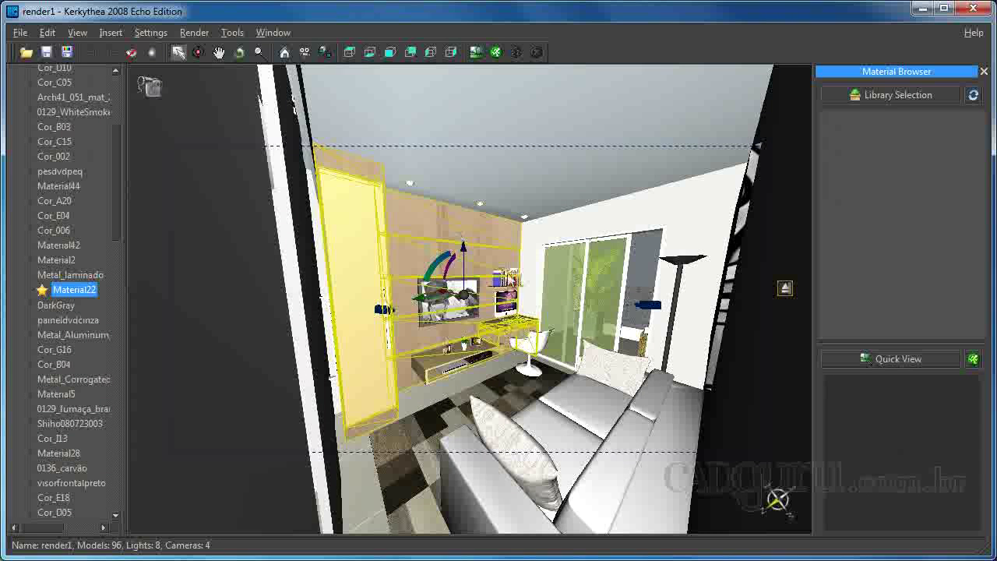
pyautogui.moveTo(114, 206); pyautogui.dragTo(116, 102)
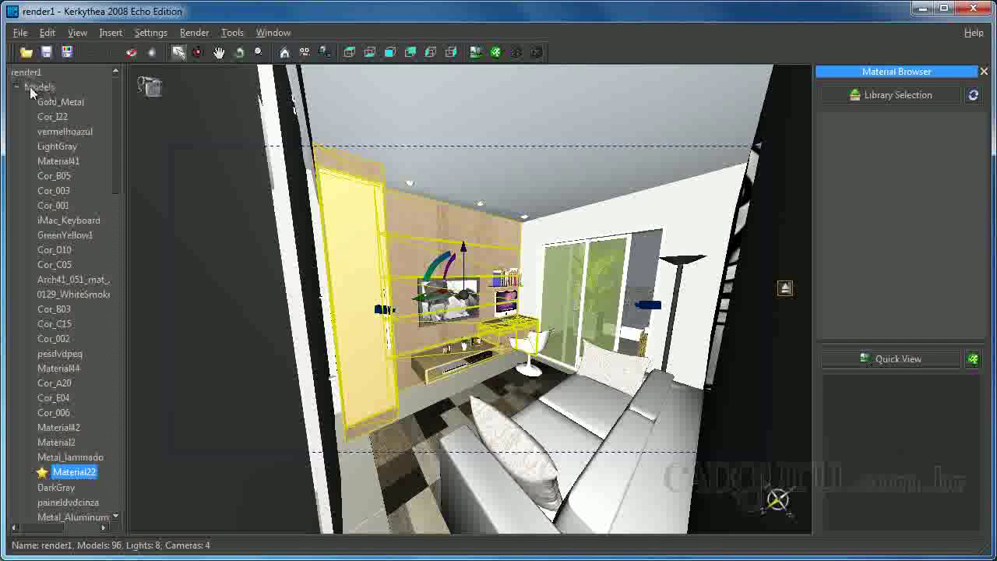
pyautogui.scroll(-8, 112, 98)
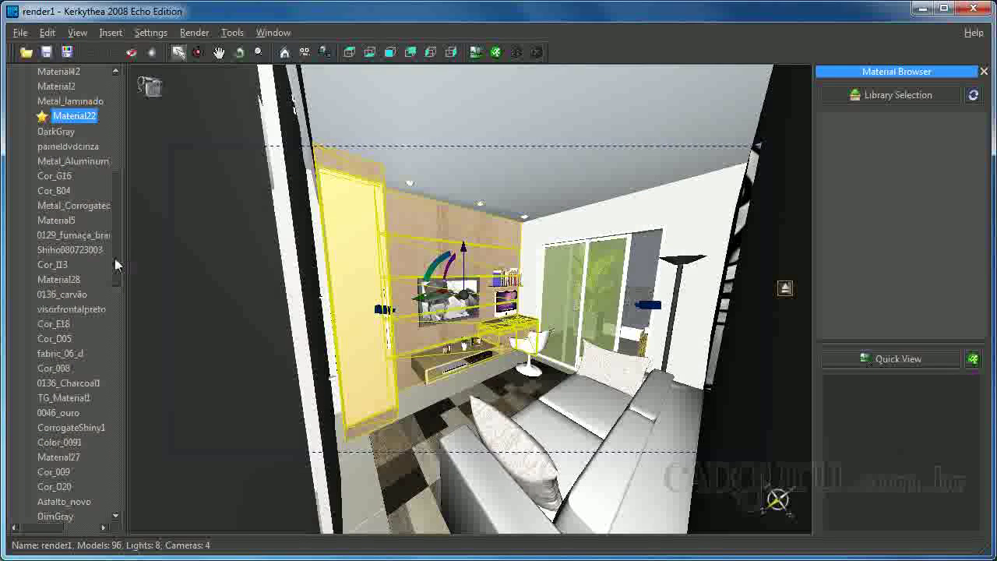
pyautogui.moveTo(114, 257); pyautogui.dragTo(117, 235)
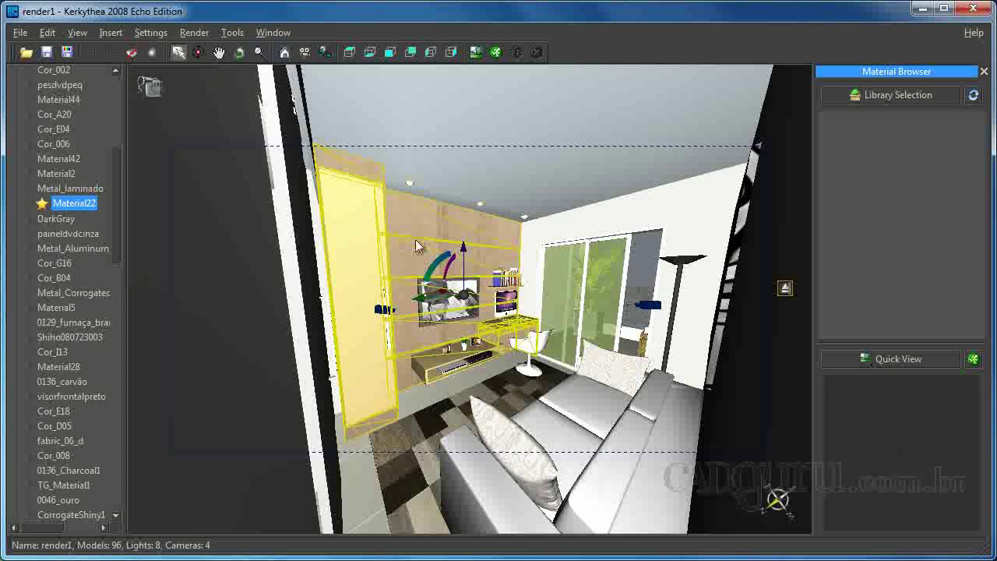
pyautogui.rightClick(62, 210)
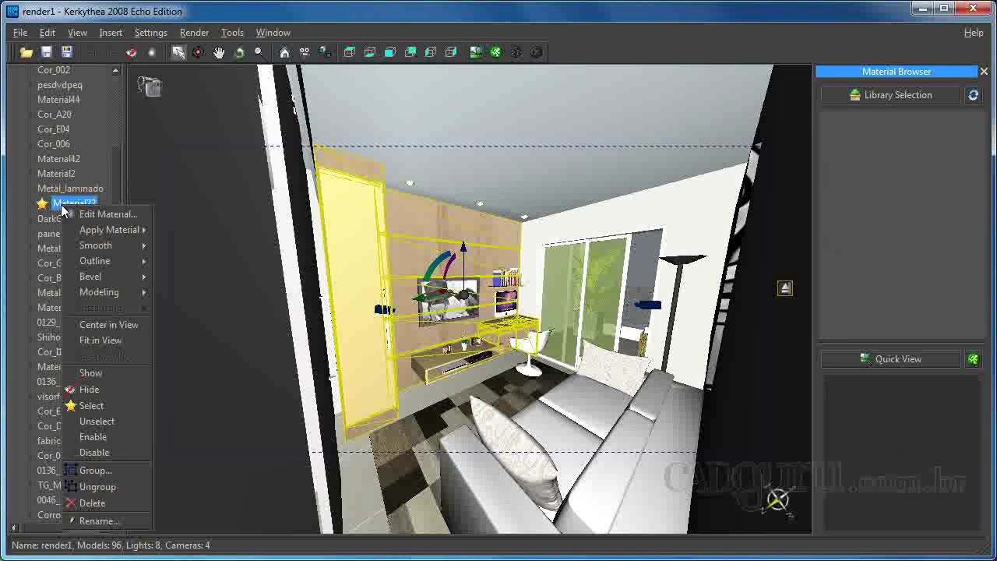
pyautogui.click(106, 218)
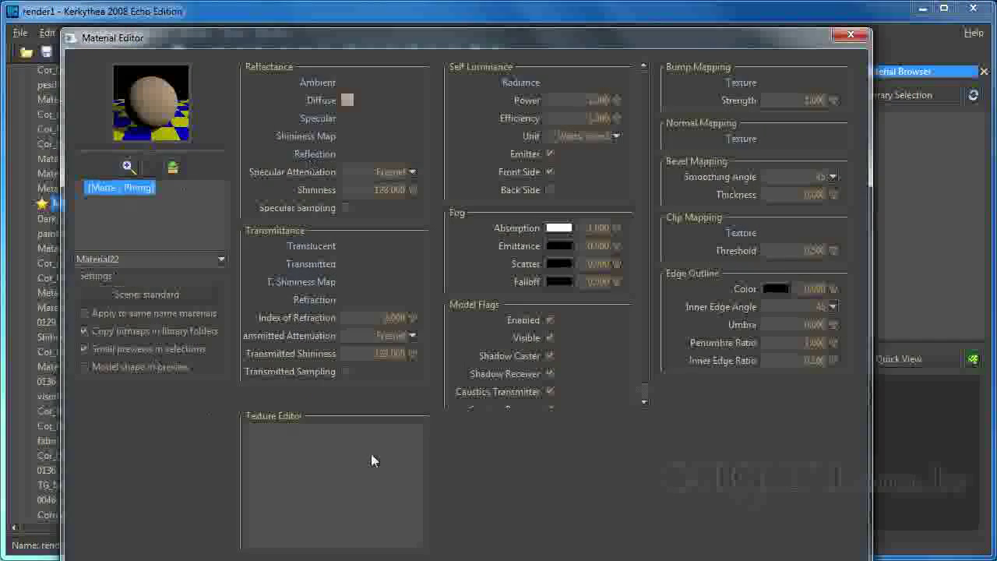
pyautogui.moveTo(380, 31); pyautogui.dragTo(370, 17)
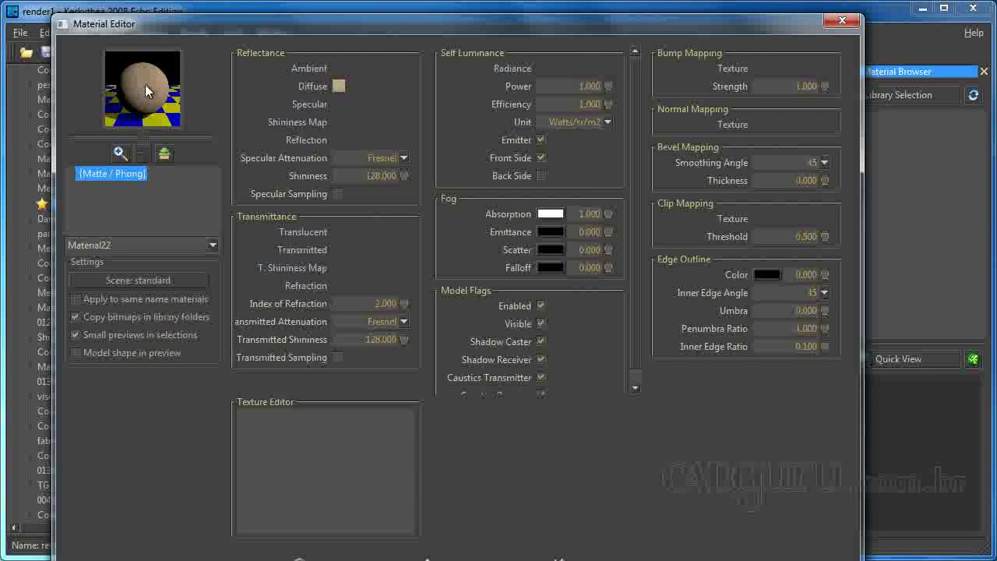
pyautogui.moveTo(308, 106)
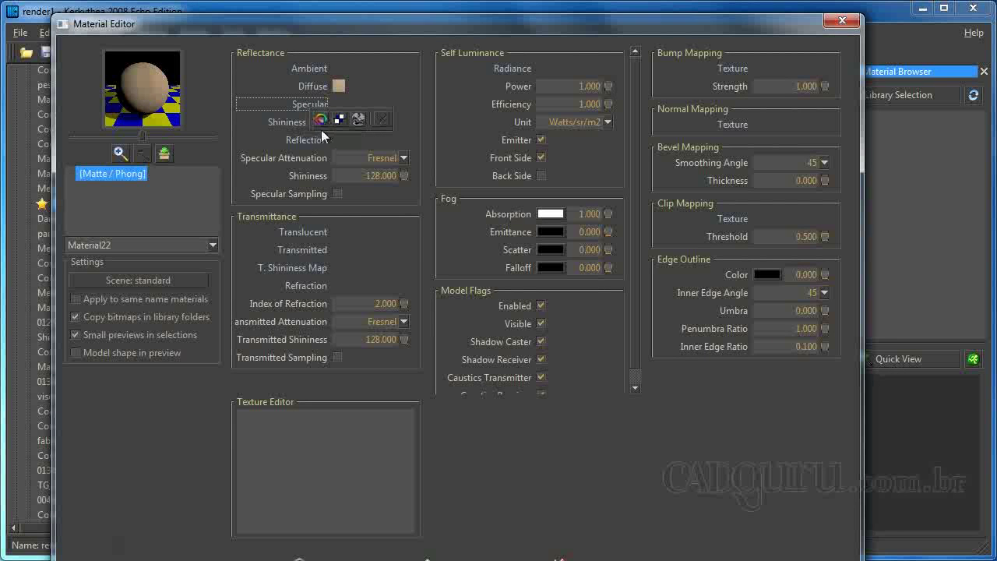
pyautogui.click(320, 119)
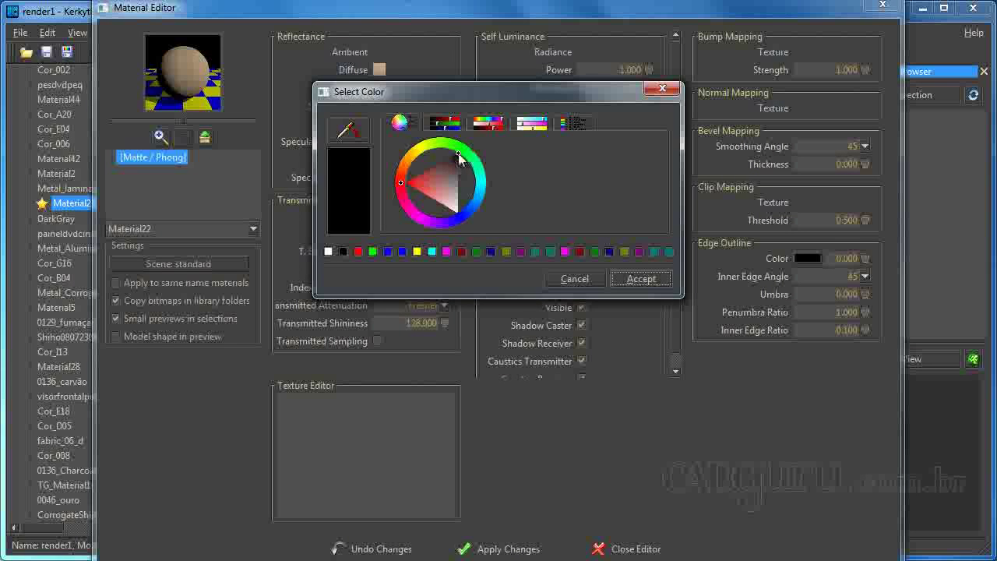
pyautogui.moveTo(459, 190); pyautogui.dragTo(475, 212)
pyautogui.click(473, 203)
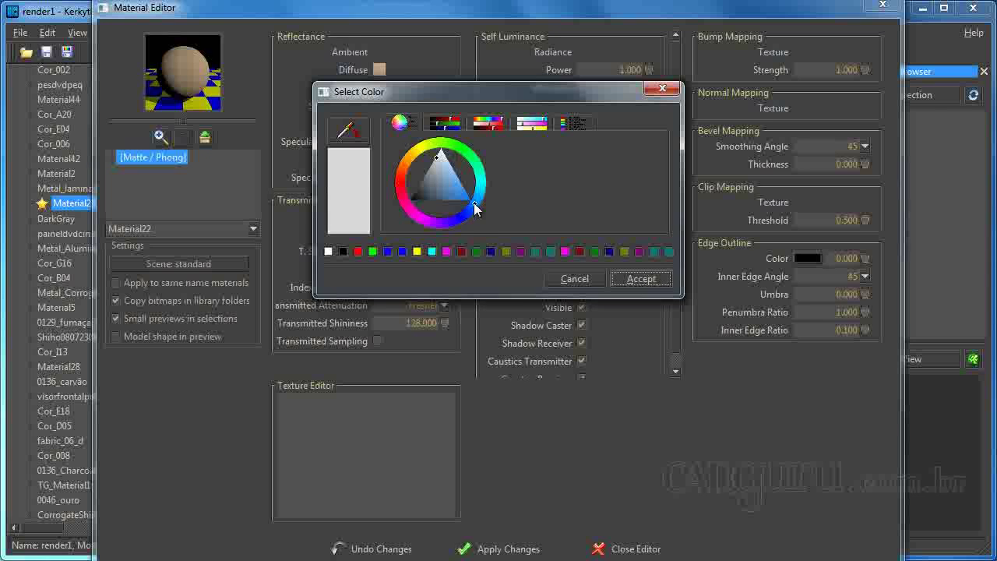
pyautogui.click(564, 278)
# - Give Material22 a light grey specular color in its reflectance settings
pyautogui.click(365, 103)
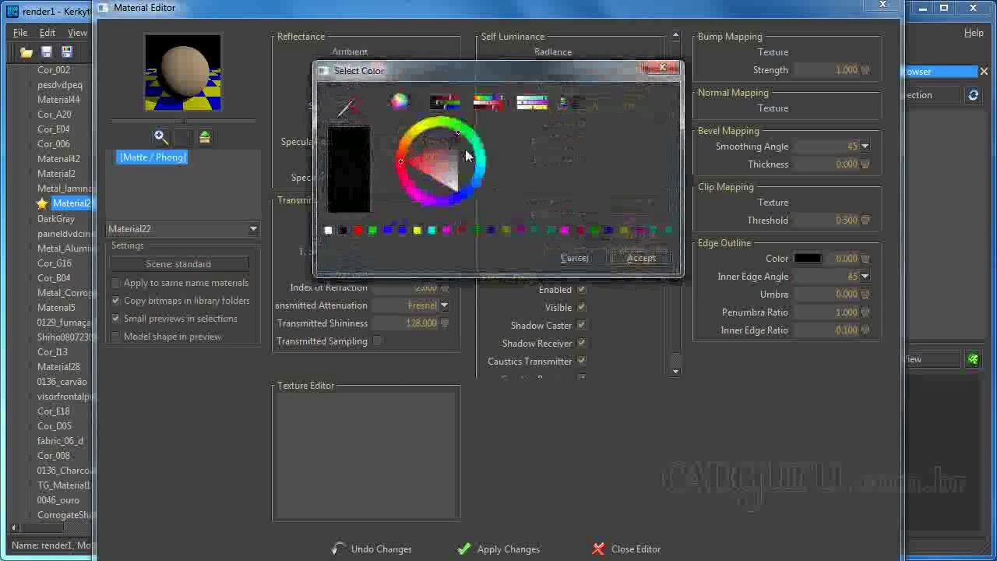
pyautogui.moveTo(450, 136); pyautogui.dragTo(481, 184)
pyautogui.click(648, 255)
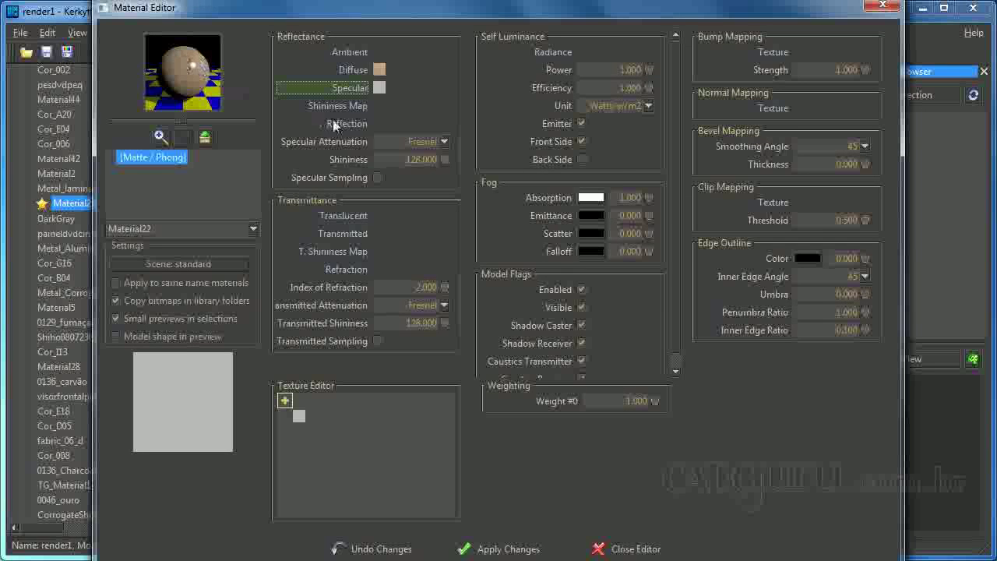
# - Set the shininess of Material22 to 8, apply the changes and close the material editor
pyautogui.moveTo(352, 161)
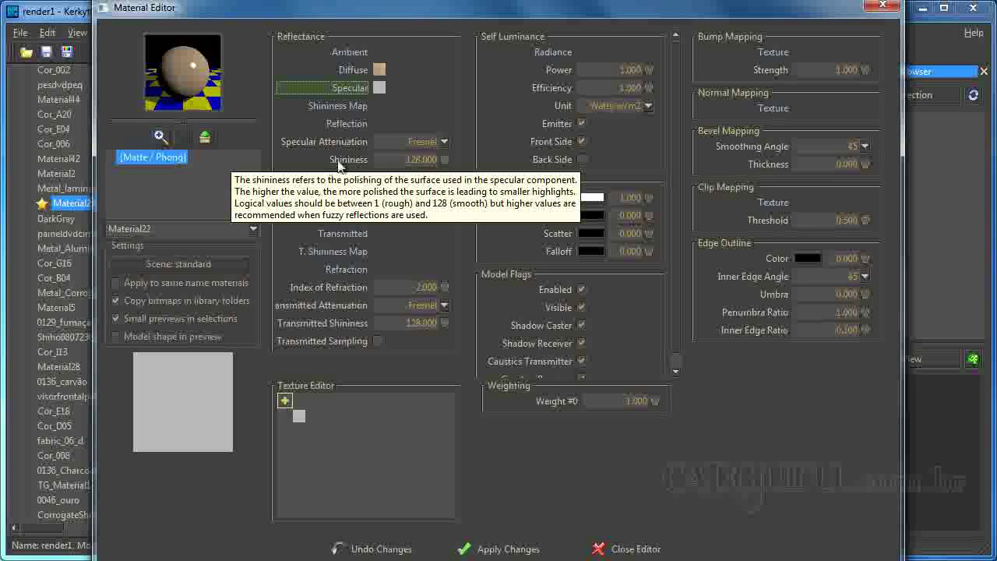
pyautogui.click(405, 160)
pyautogui.press('Delete')
pyautogui.press('Delete')
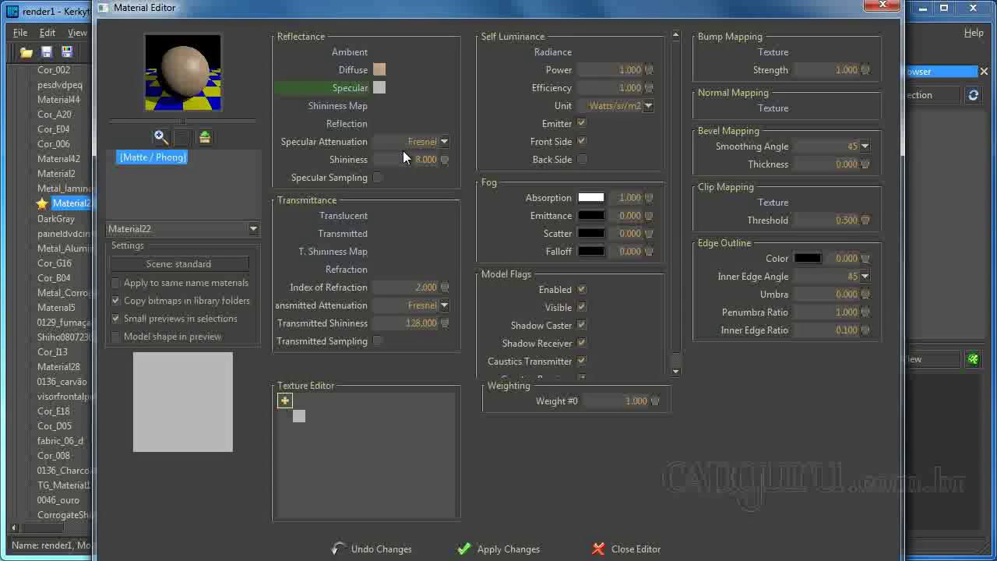
pyautogui.click(507, 550)
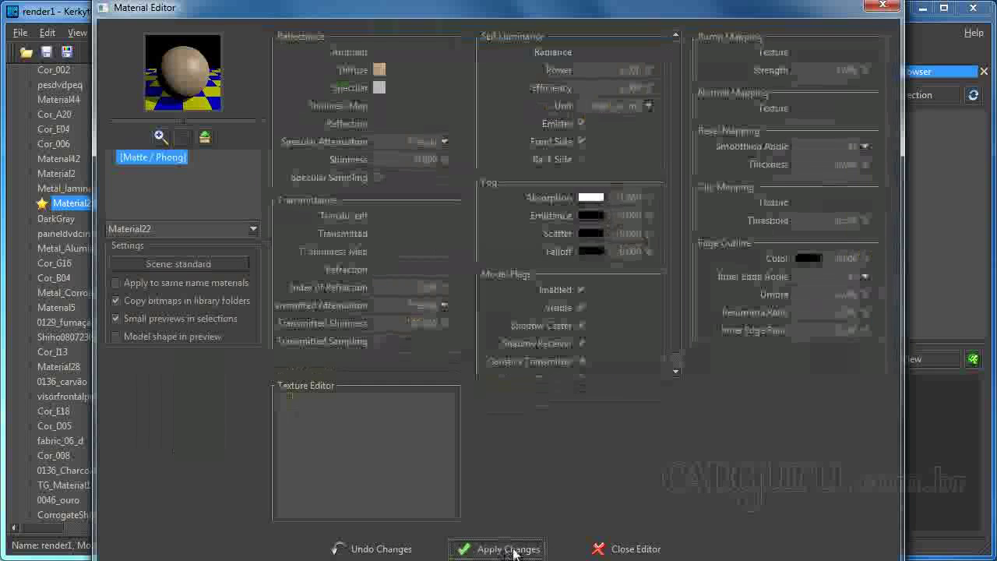
pyautogui.click(601, 549)
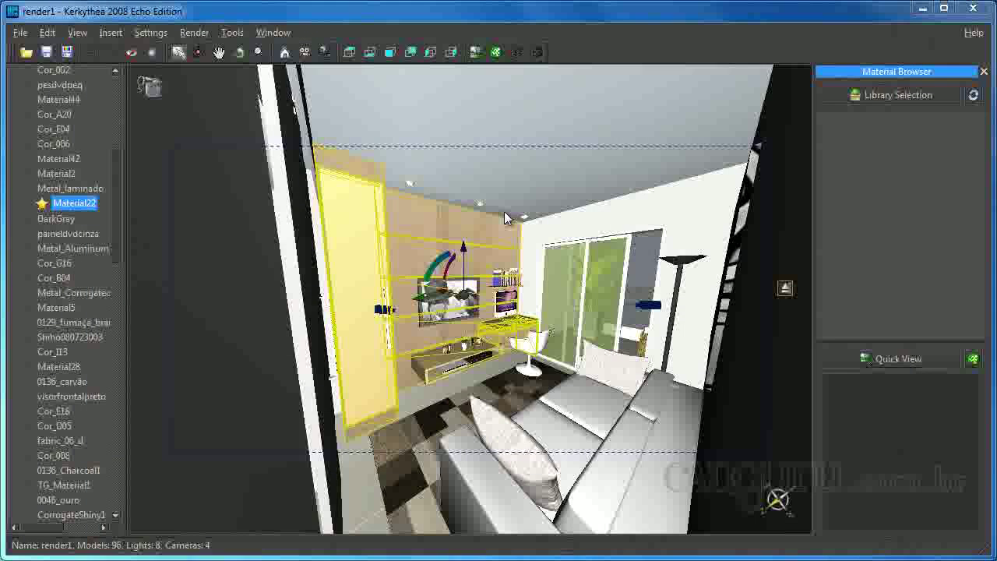
# - Select the patchwork rug on the floor and open its material, ZumiRugIvory6x9S9, for editing
pyautogui.click(350, 242)
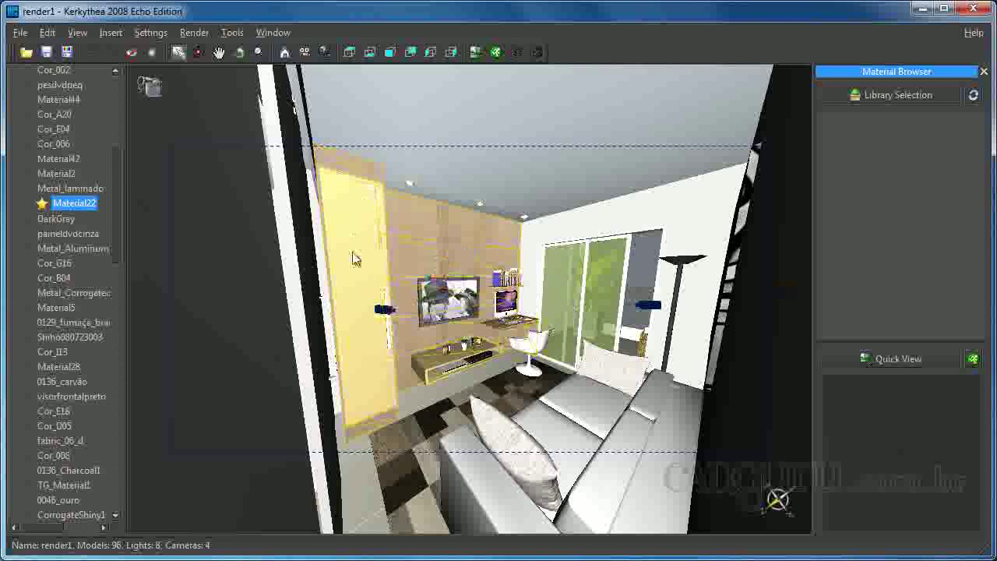
pyautogui.click(456, 237)
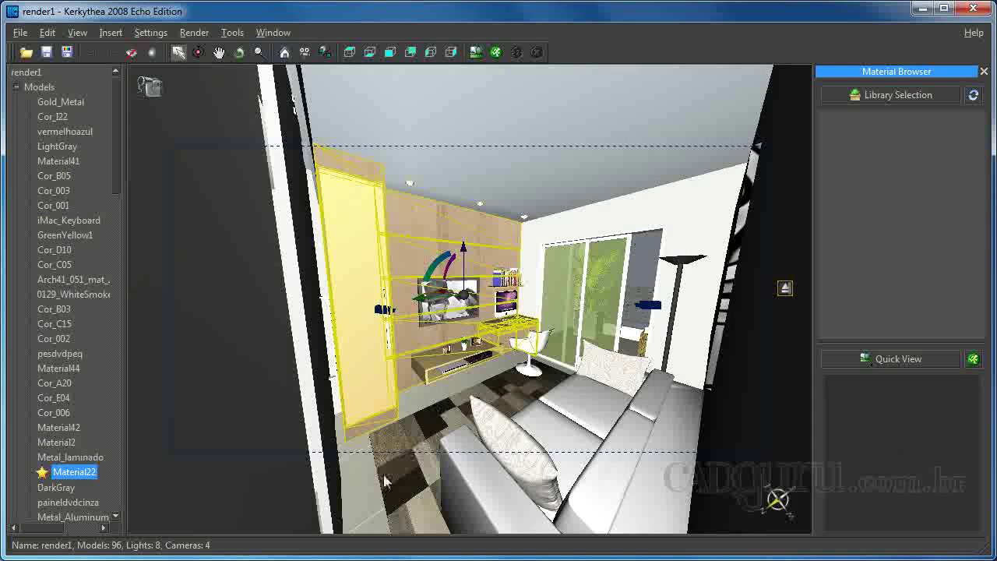
pyautogui.click(514, 380)
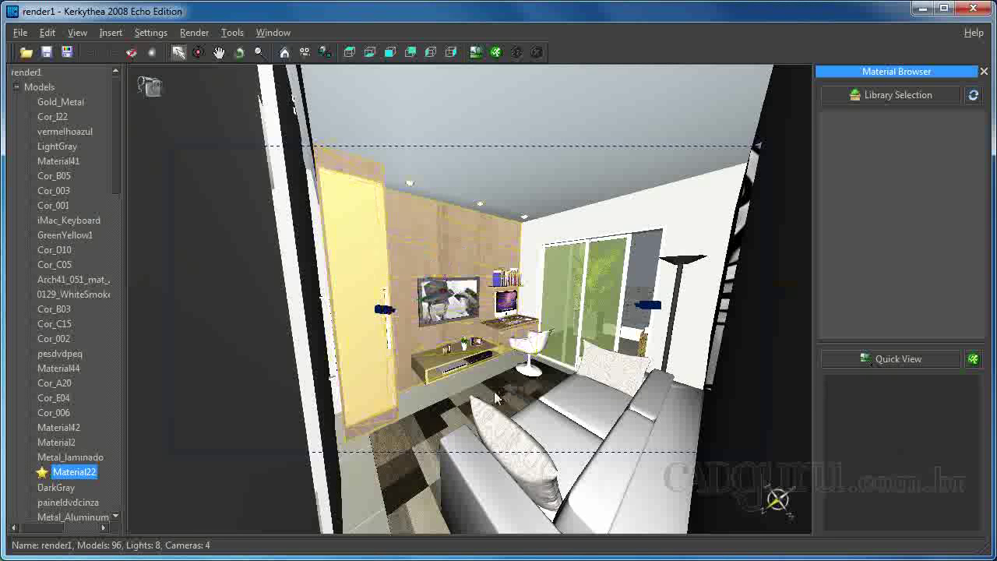
pyautogui.click(423, 438)
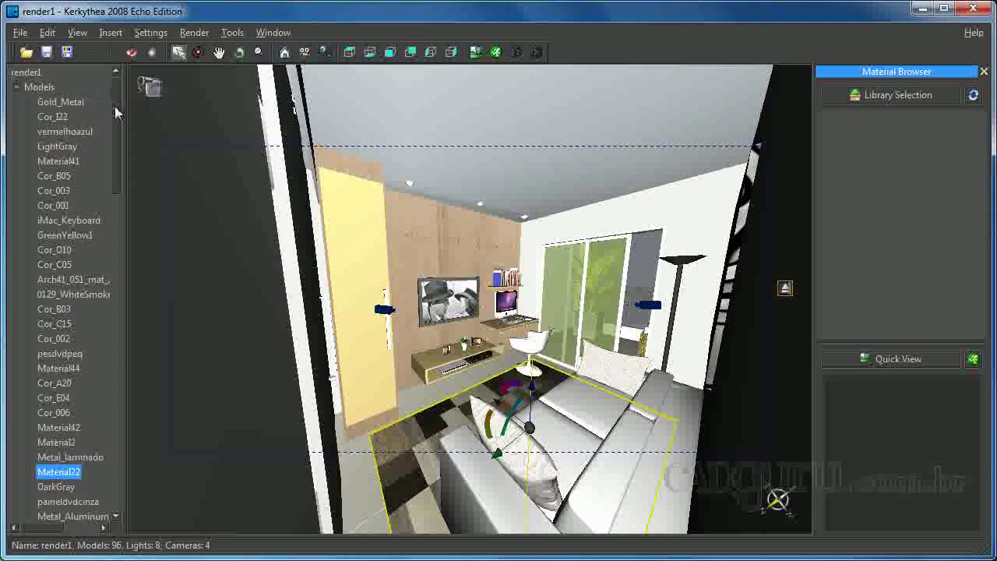
pyautogui.scroll(-12, 71, 295)
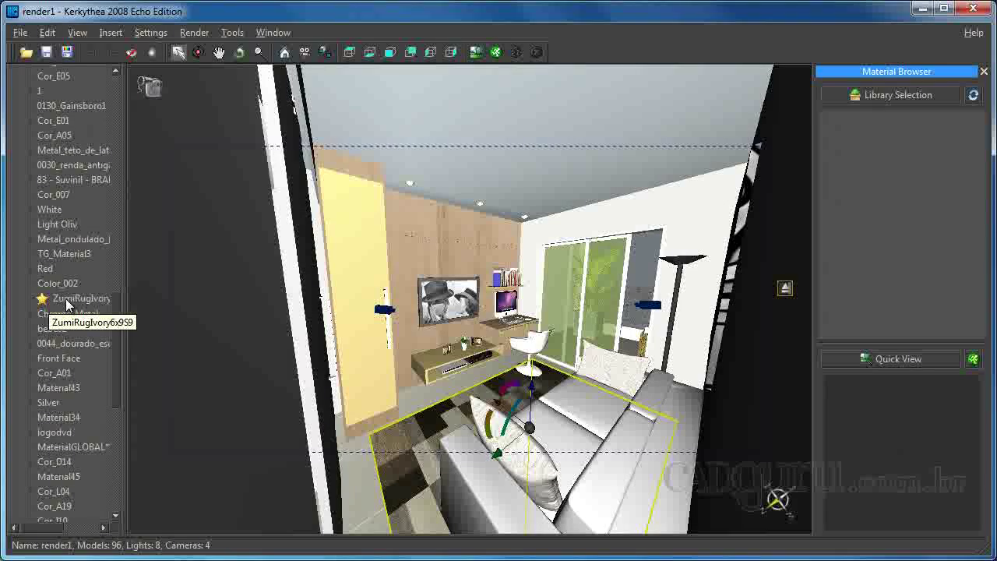
pyautogui.rightClick(66, 306)
pyautogui.click(87, 305)
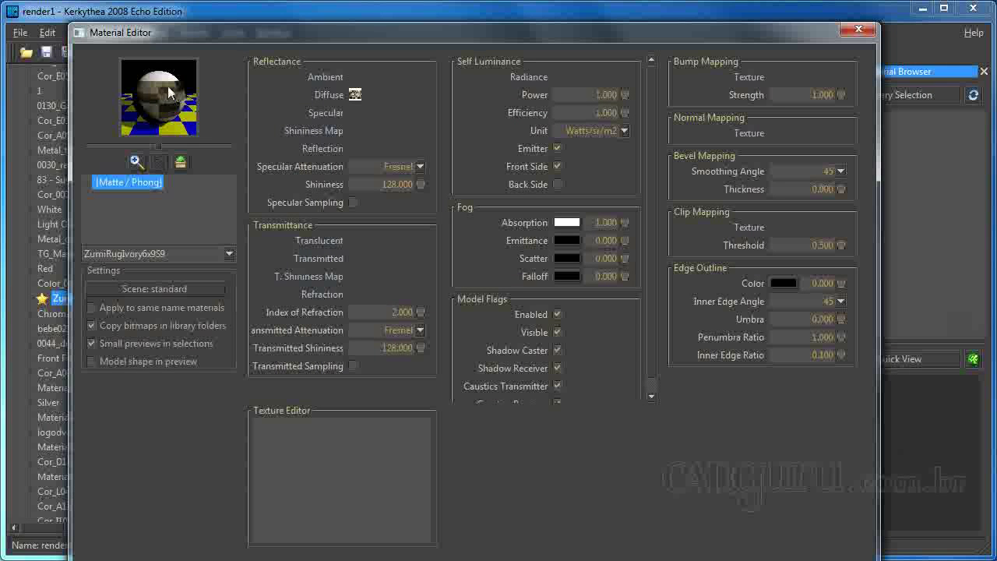
# - Assign the procedural Windy Texture as the bump mapping texture of the rug material
pyautogui.click(747, 81)
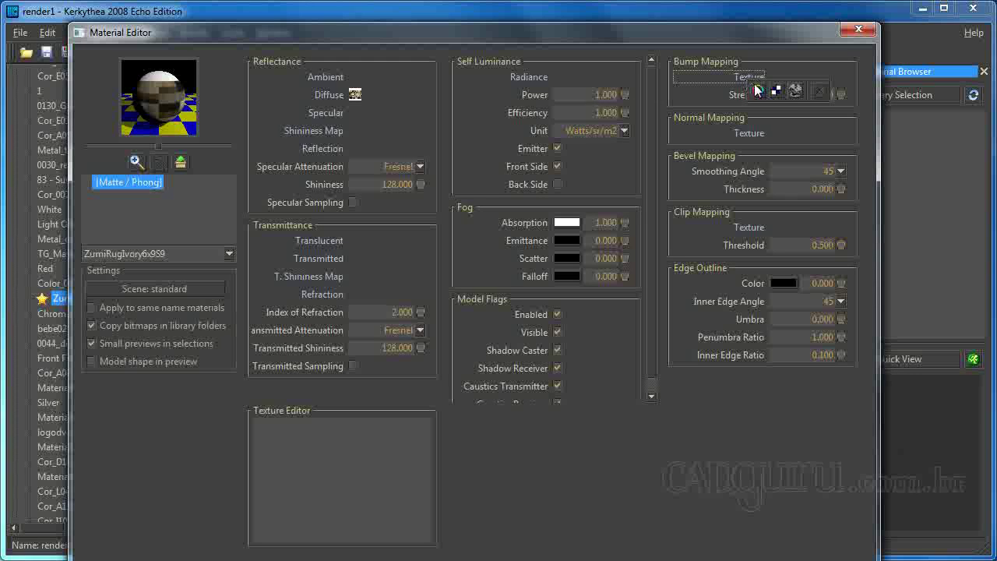
pyautogui.click(795, 93)
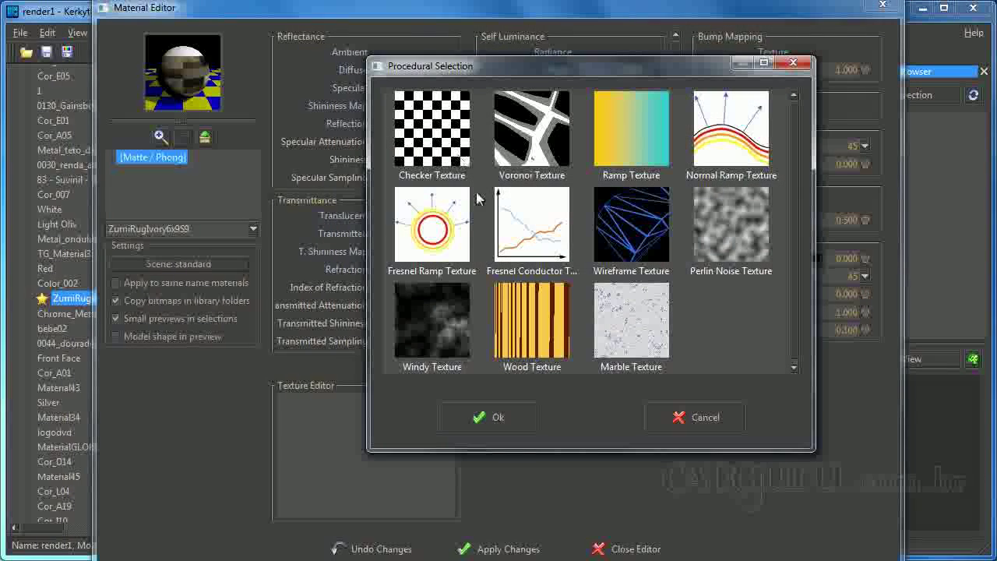
pyautogui.click(426, 313)
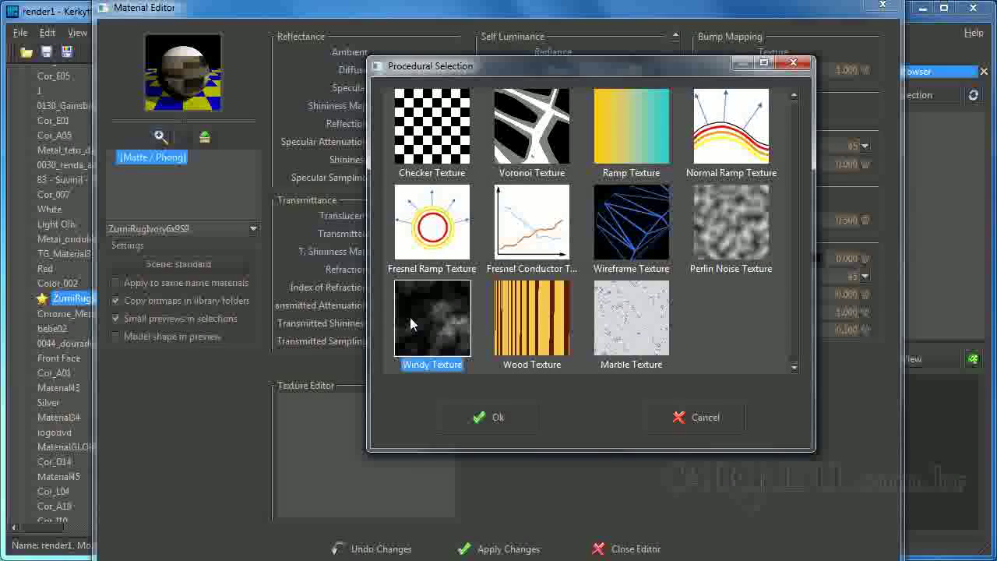
pyautogui.click(478, 417)
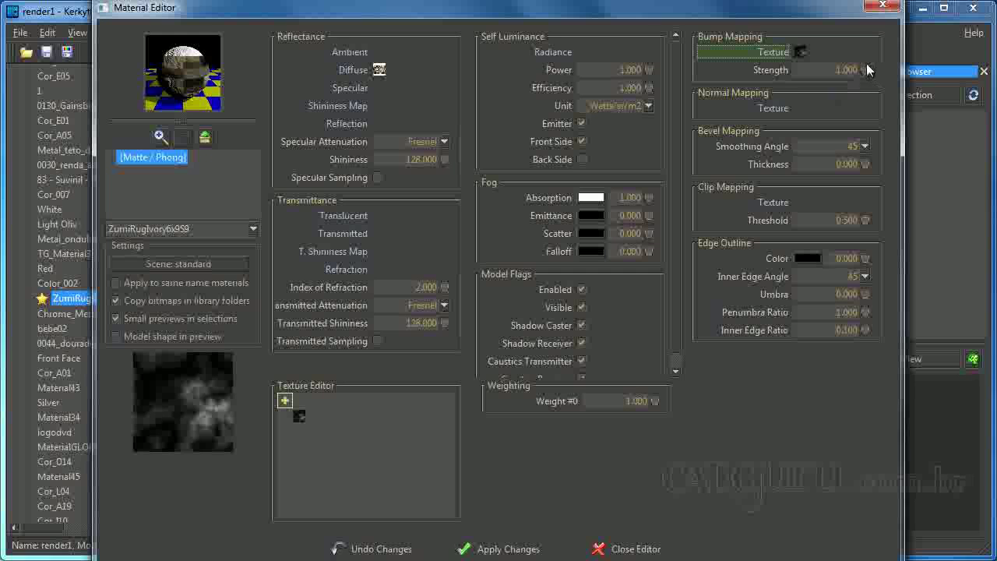
# - Reduce the rug material's bump strength to 0.730, apply the changes and close the material editor
pyautogui.moveTo(864, 70); pyautogui.dragTo(869, 75)
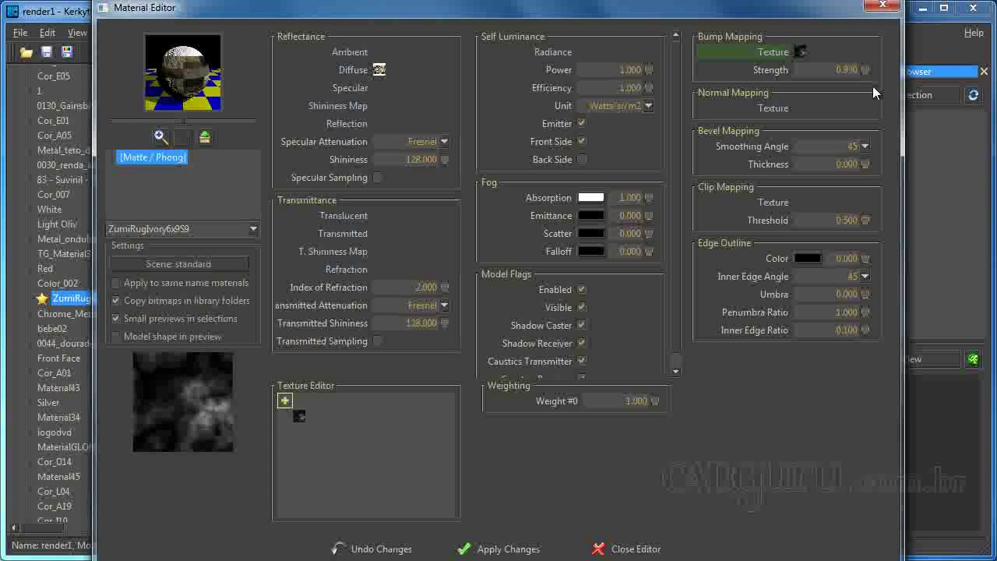
pyautogui.moveTo(867, 67); pyautogui.dragTo(866, 83)
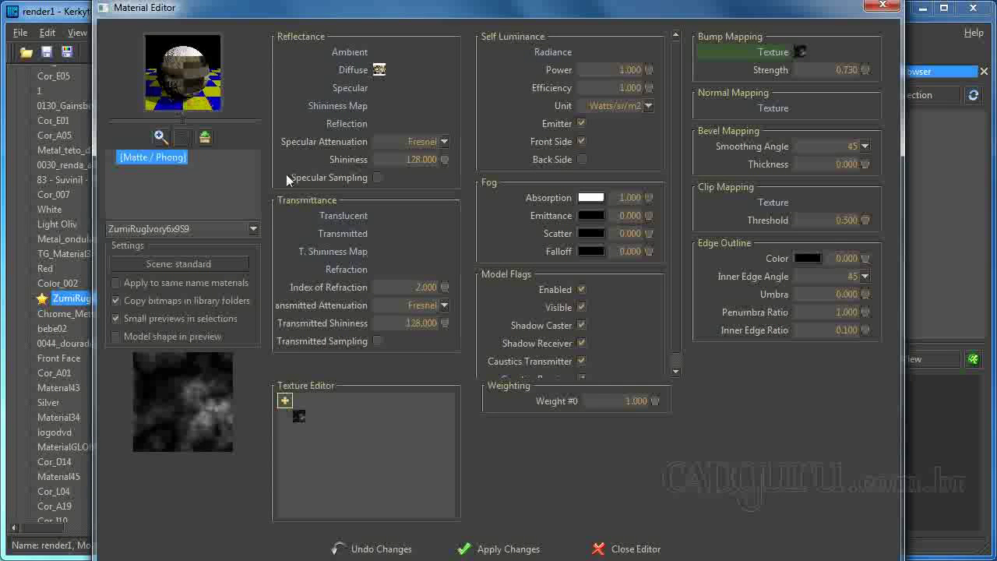
pyautogui.click(485, 550)
pyautogui.click(601, 548)
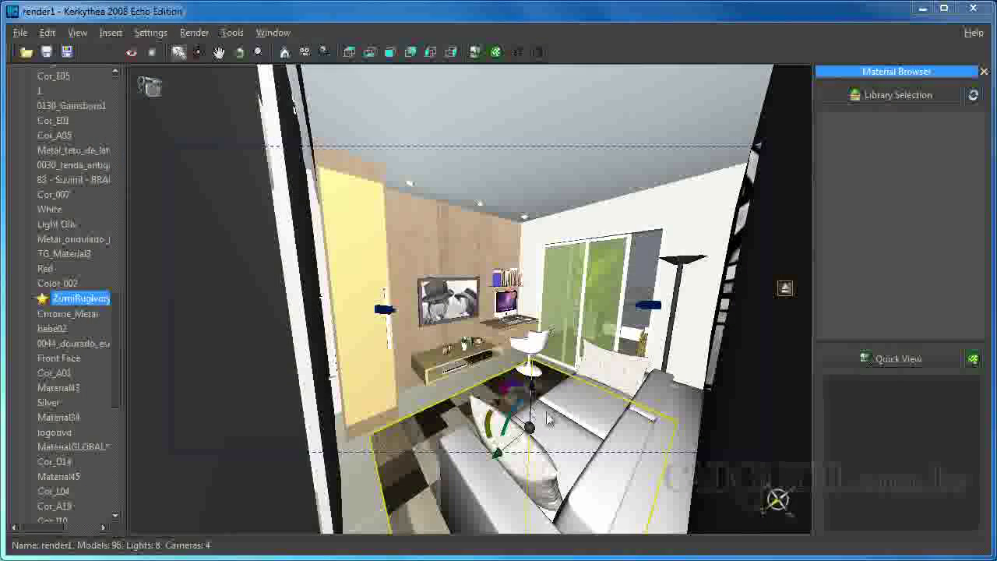